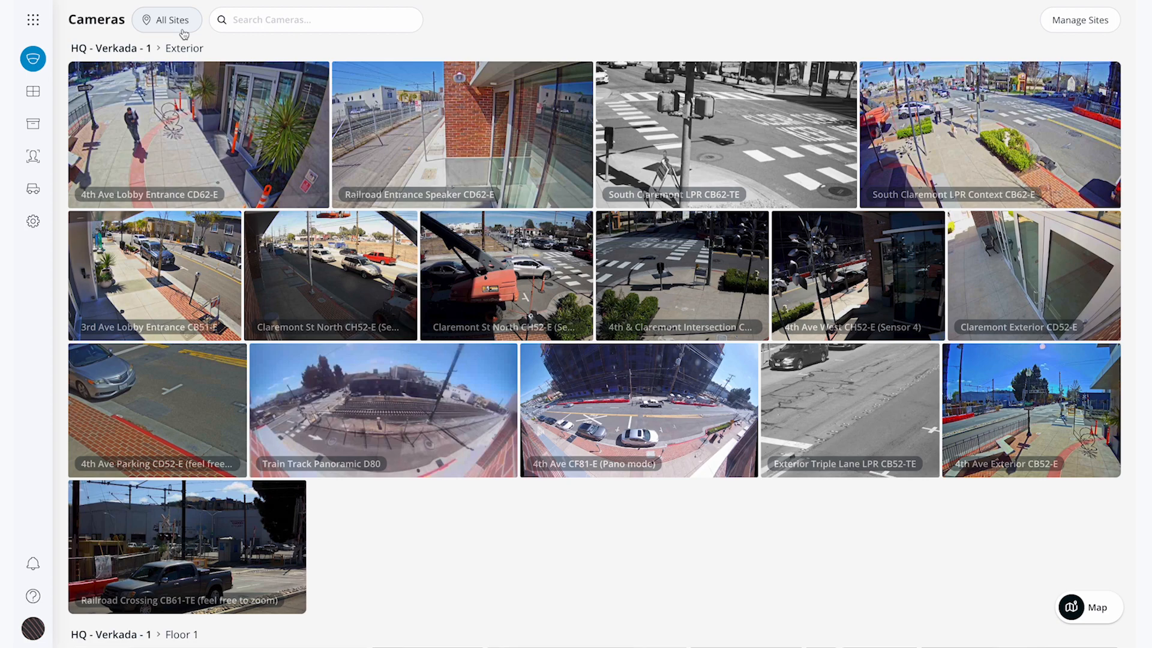
# - Create a new top-level site named 'High Schoool' from Manage Sites
pyautogui.click(1088, 34)
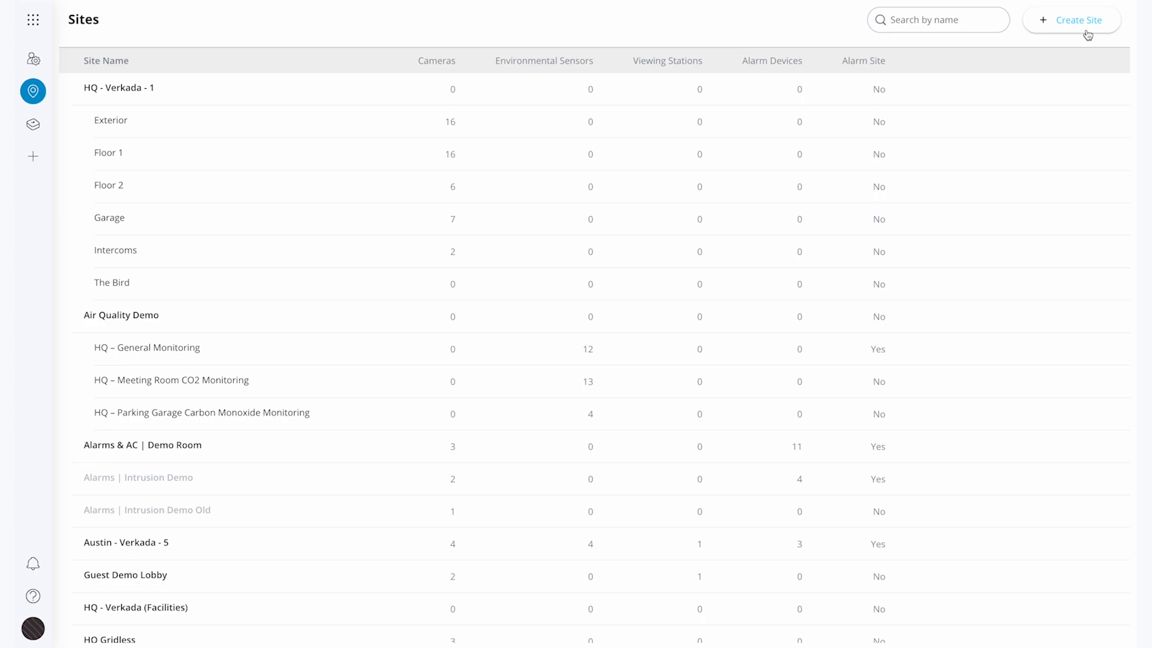
pyautogui.click(1087, 32)
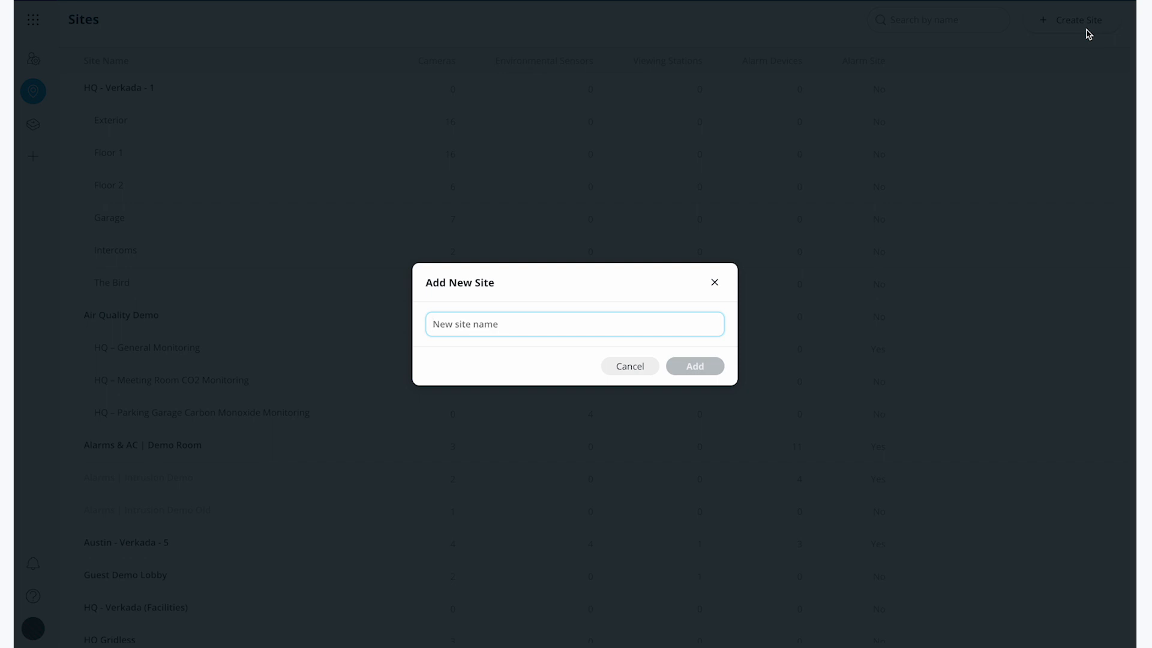
pyautogui.write('High Scho')
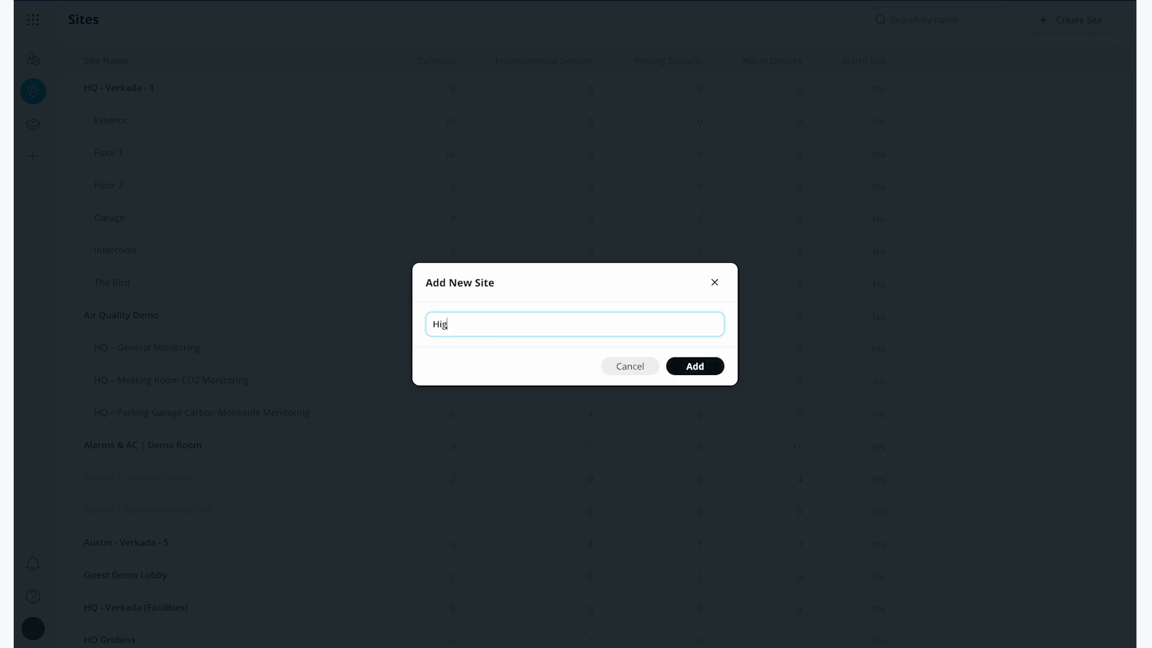
pyautogui.write('ool')
pyautogui.click(707, 371)
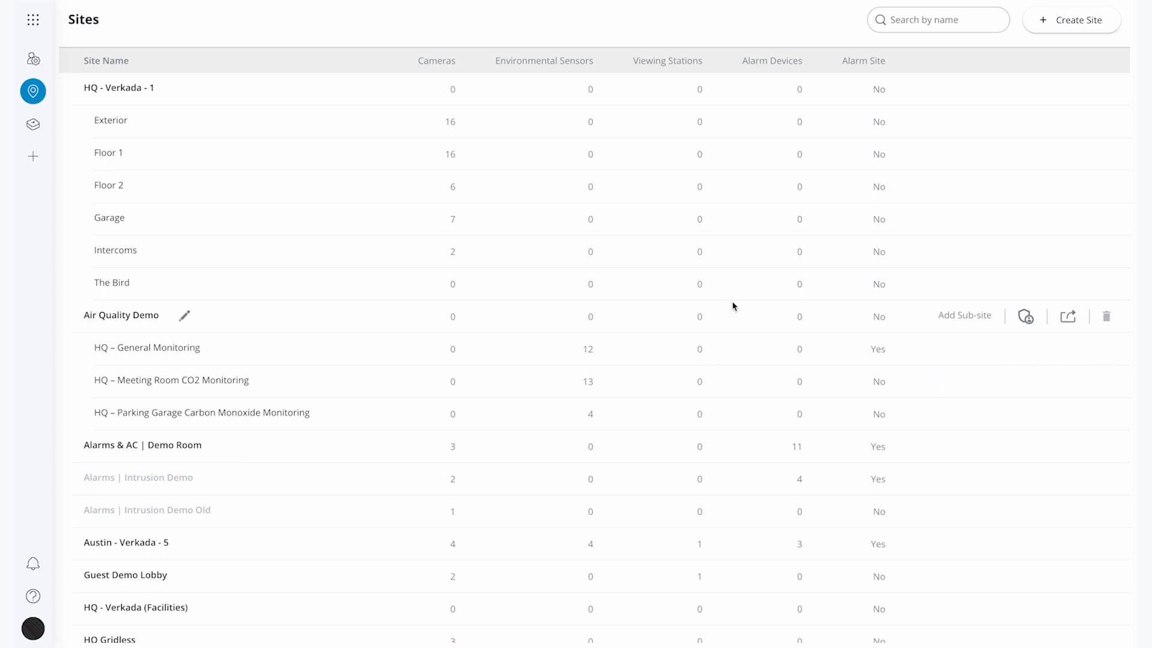
pyautogui.click(913, 25)
# - Filter sites by 'high' and rename 'High Schoool' to 'High School'
pyautogui.write('high')
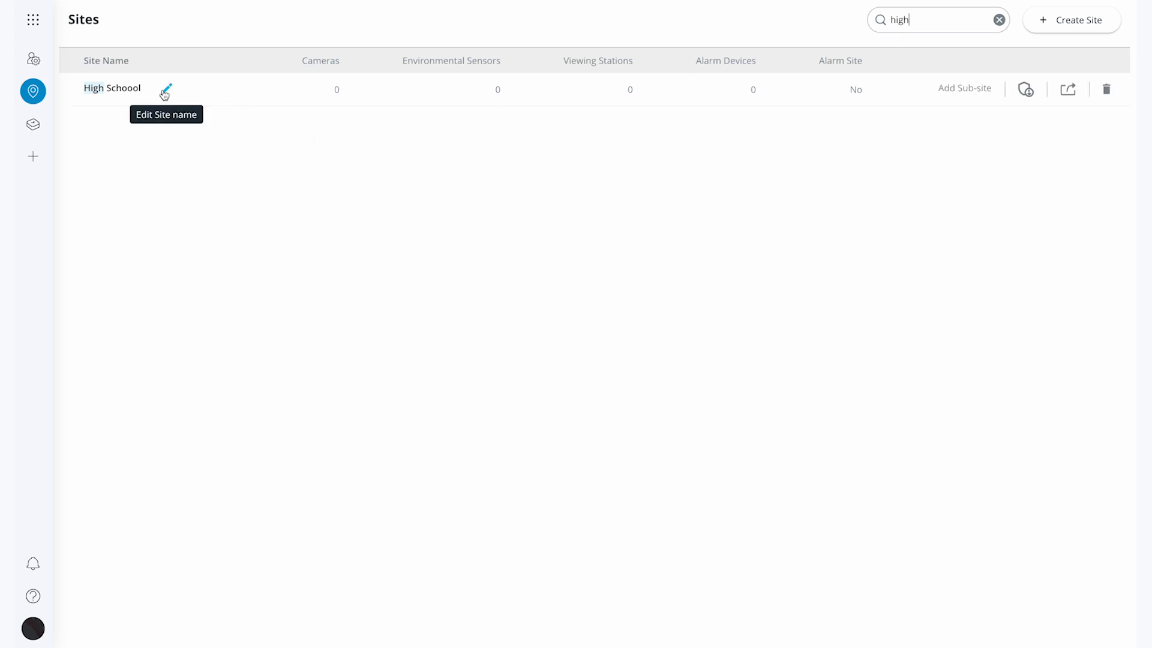
pyautogui.click(166, 90)
pyautogui.press('BackSpace')
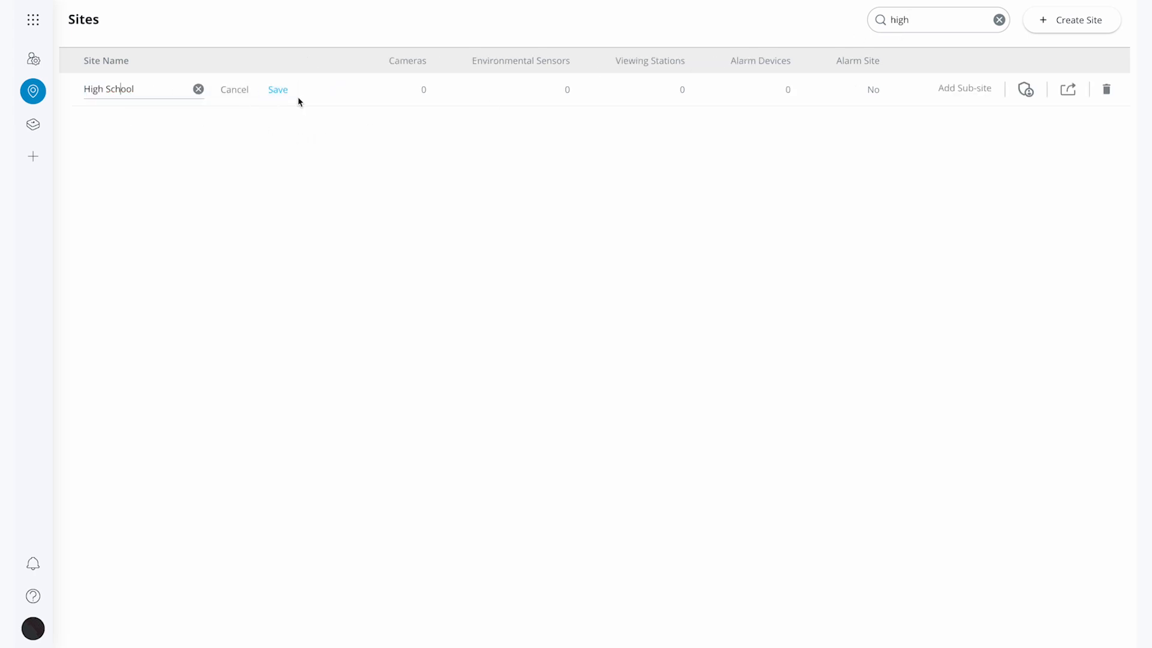
pyautogui.click(278, 91)
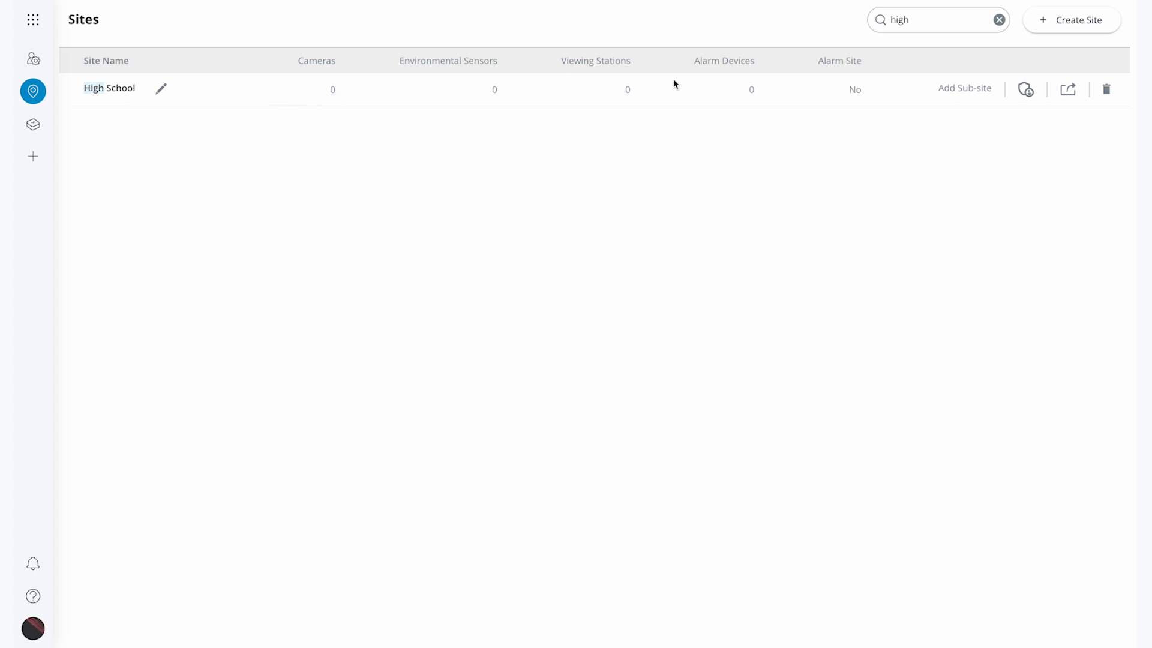
pyautogui.click(981, 95)
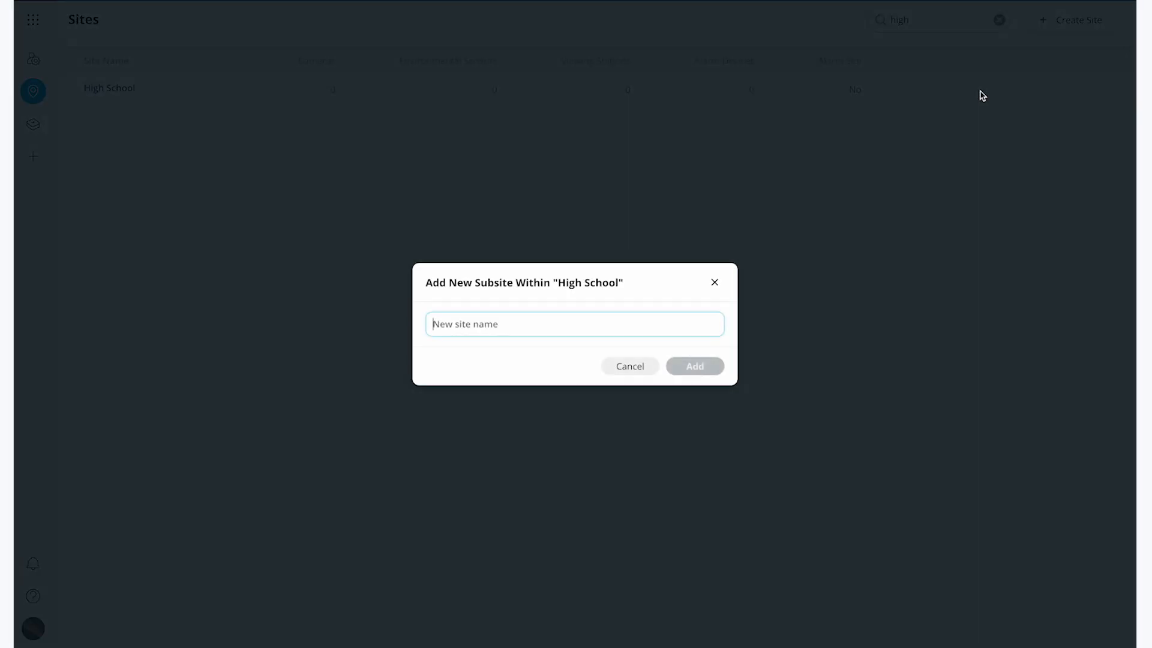
# - Add a sub-site named 'Gymnasium' under the High School site
pyautogui.write('Gymnasium')
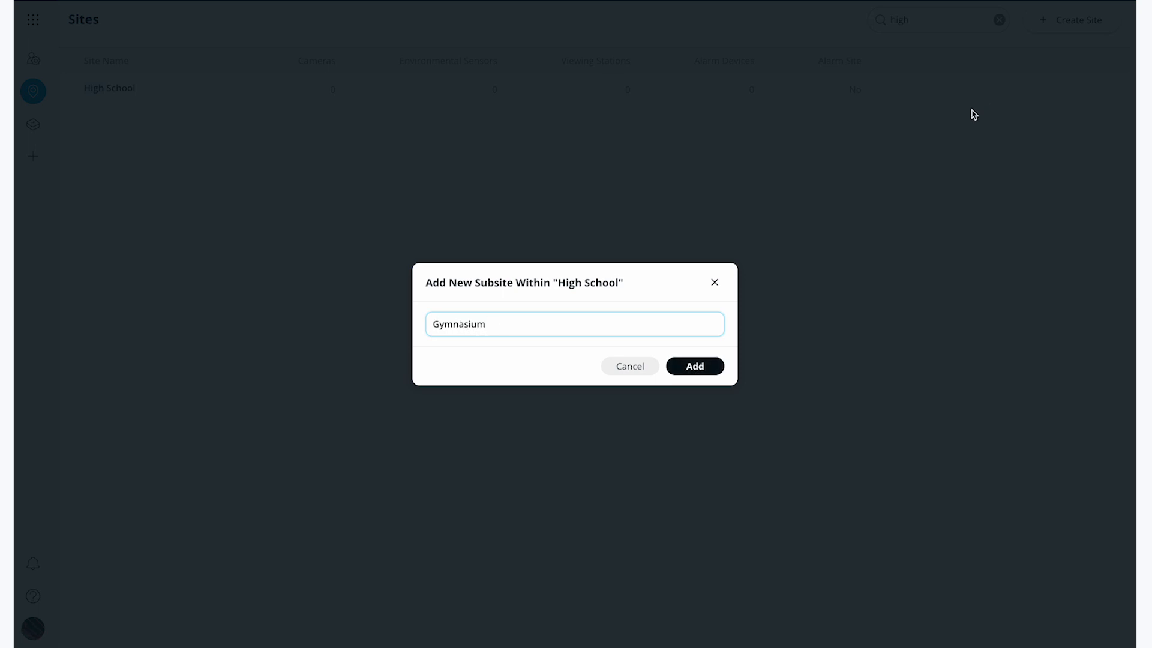
pyautogui.click(693, 369)
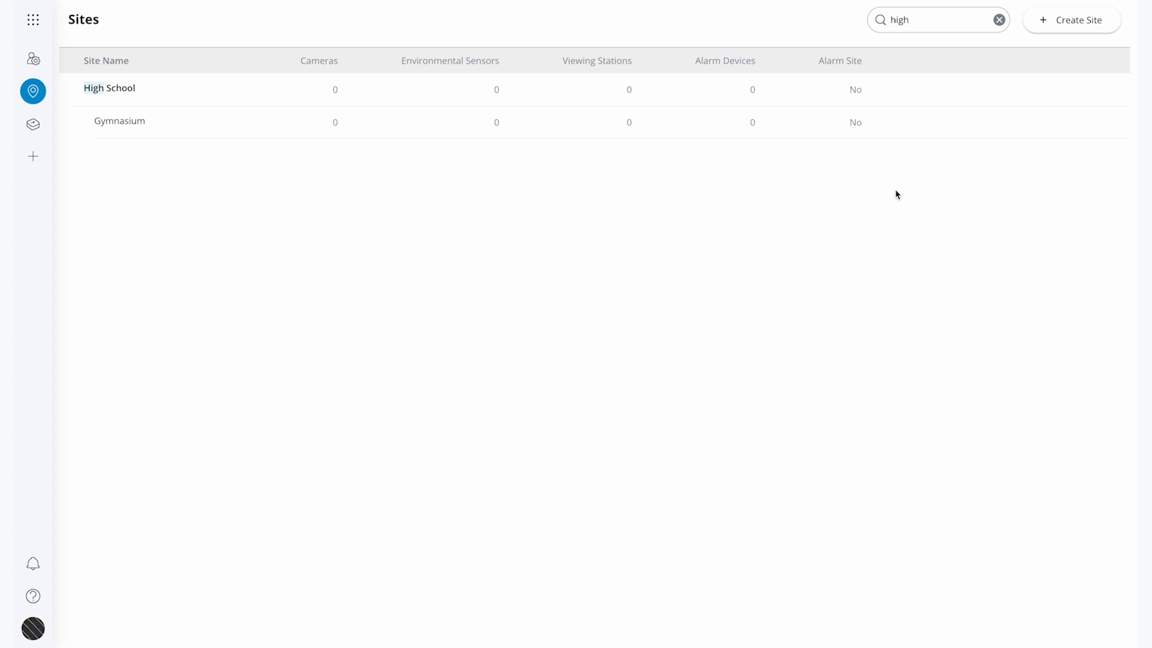
pyautogui.moveTo(947, 124)
pyautogui.moveTo(162, 102)
pyautogui.click(33, 19)
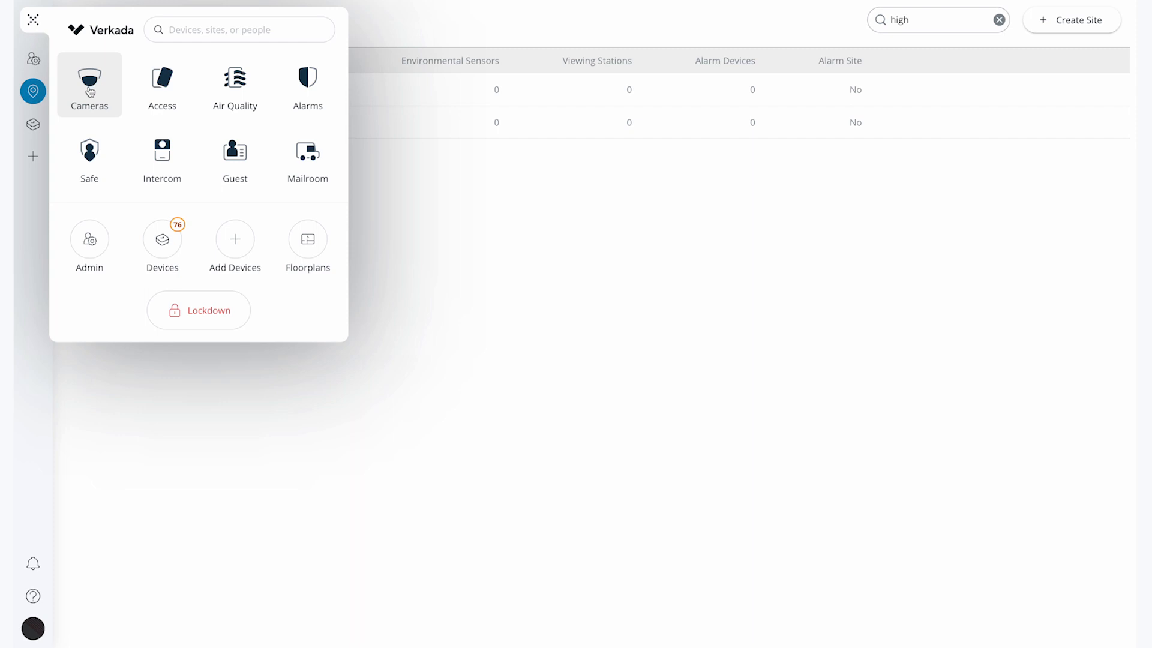
# - In the Cameras app, start adding new cameras to the High School site
pyautogui.click(89, 87)
pyautogui.scroll(-10, 265, 347)
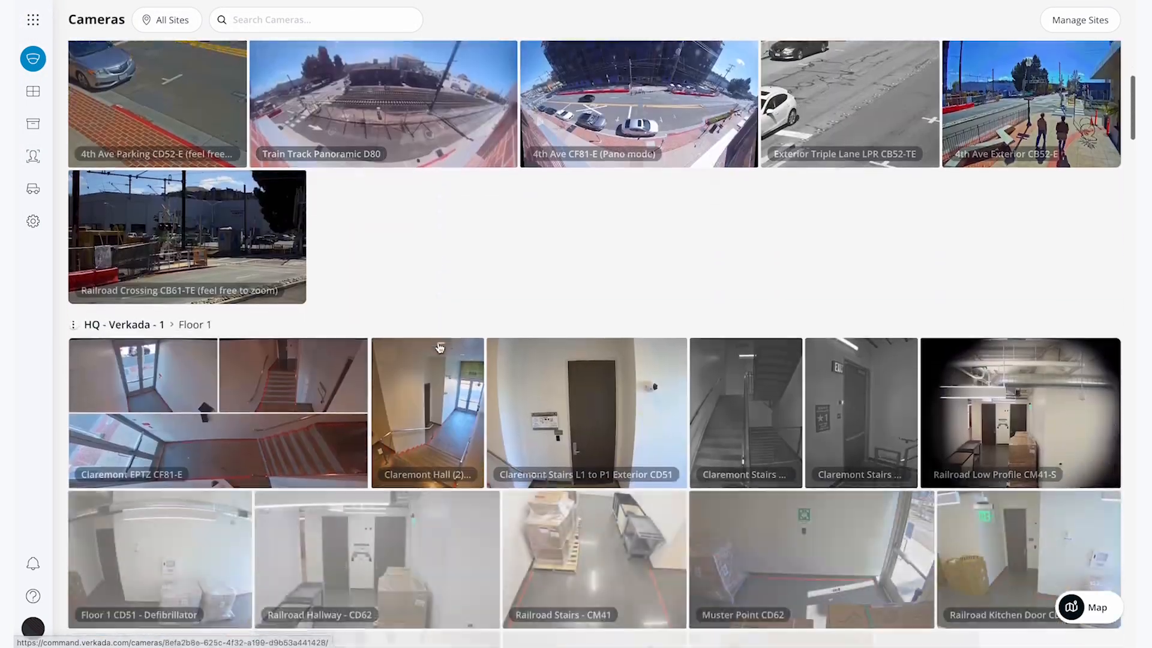
pyautogui.scroll(-15, 440, 348)
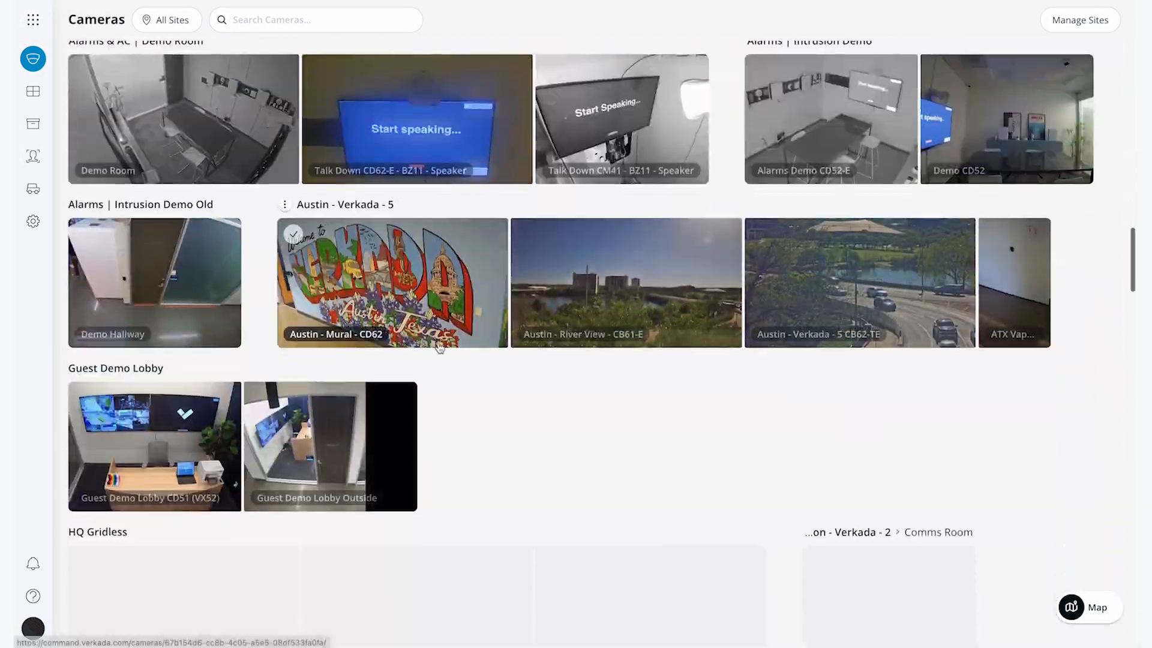
pyautogui.scroll(-15, 439, 348)
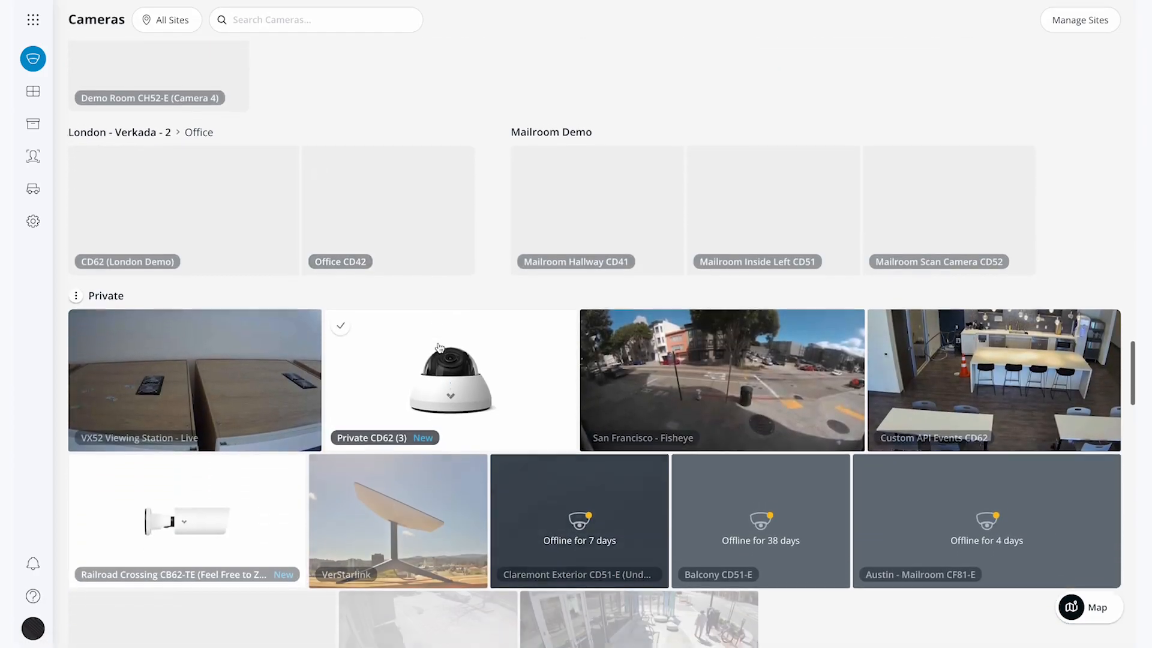
pyautogui.scroll(-12, 440, 348)
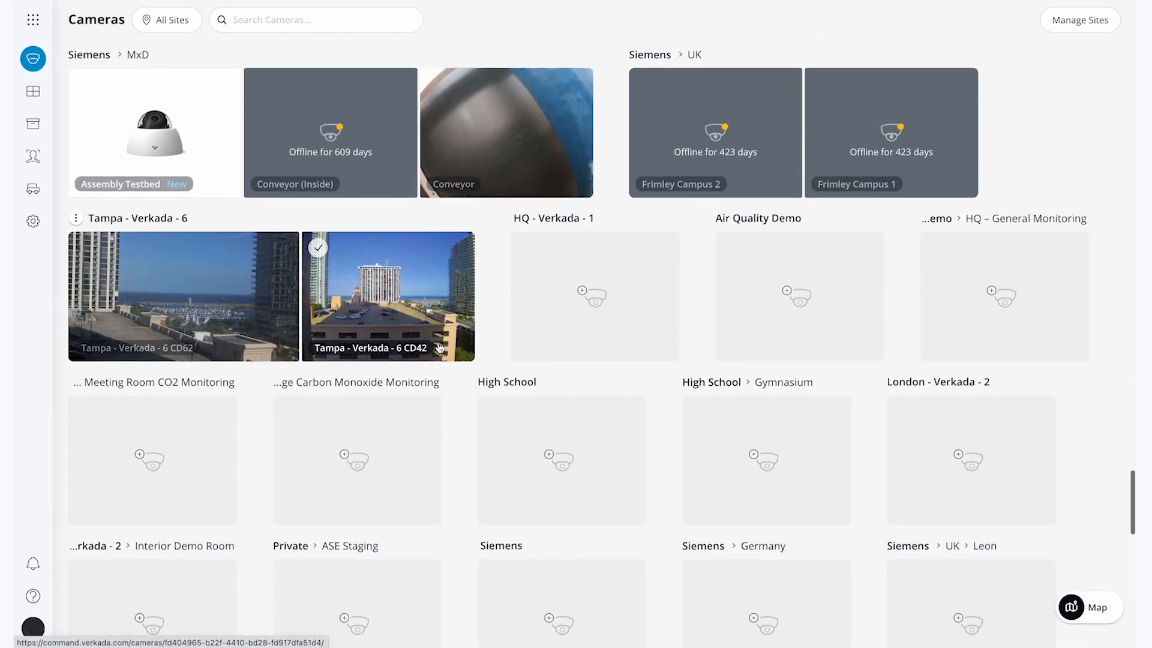
pyautogui.click(555, 413)
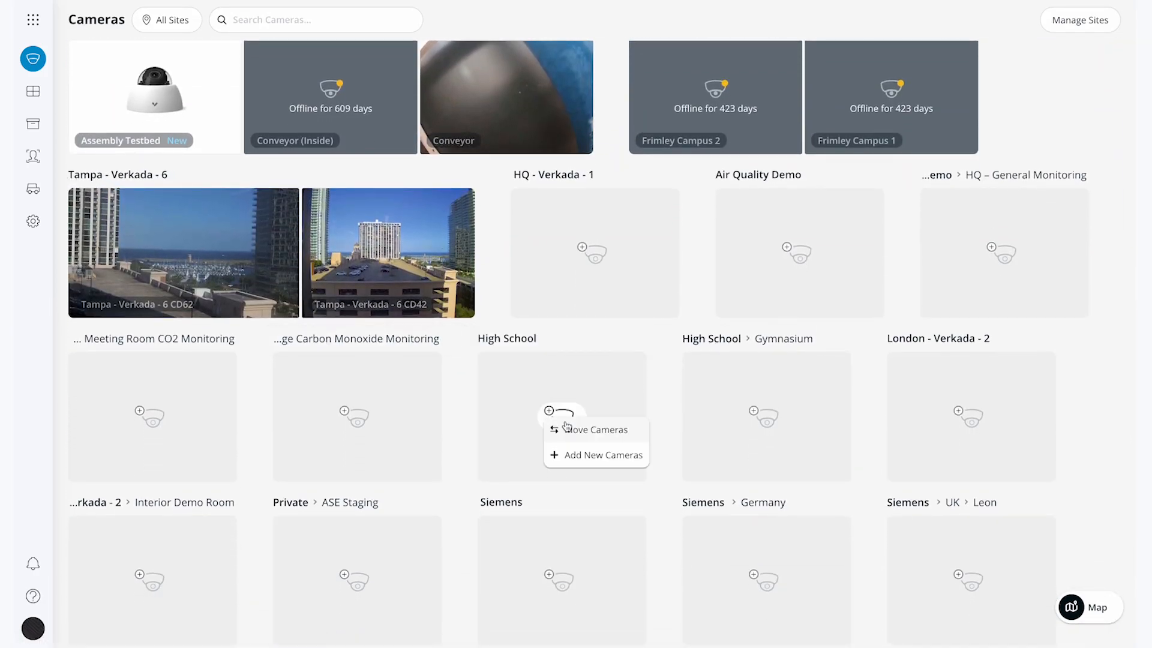
pyautogui.click(577, 457)
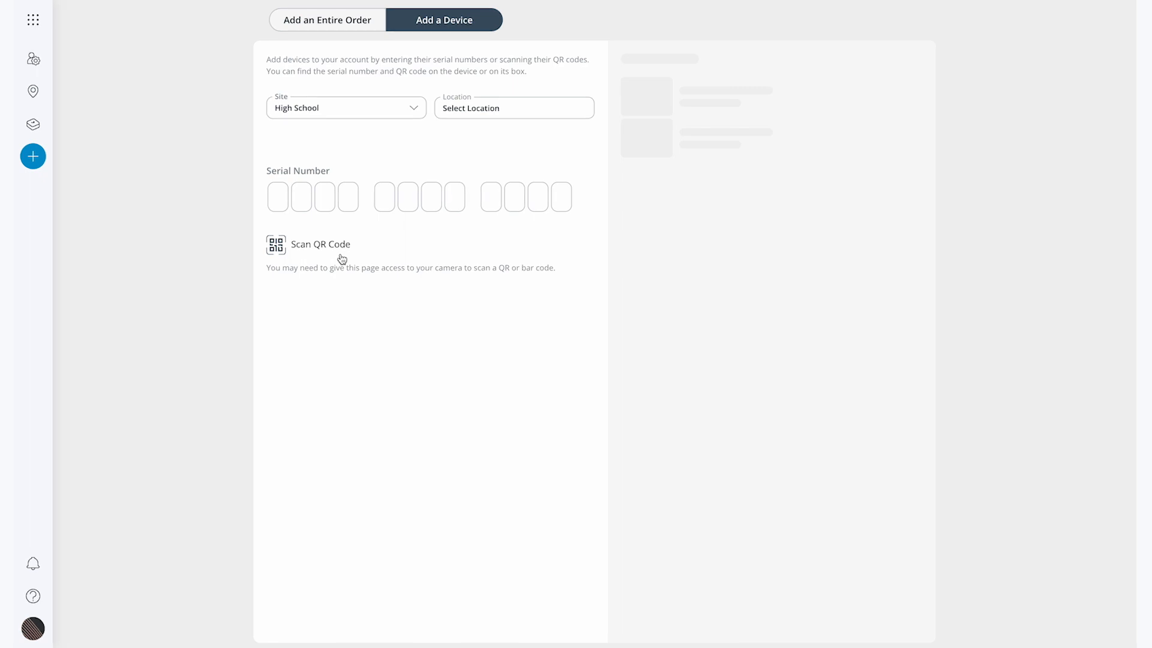
# - Try the Add an Entire Order tab, then leave the form for the Cameras grid
pyautogui.click(355, 21)
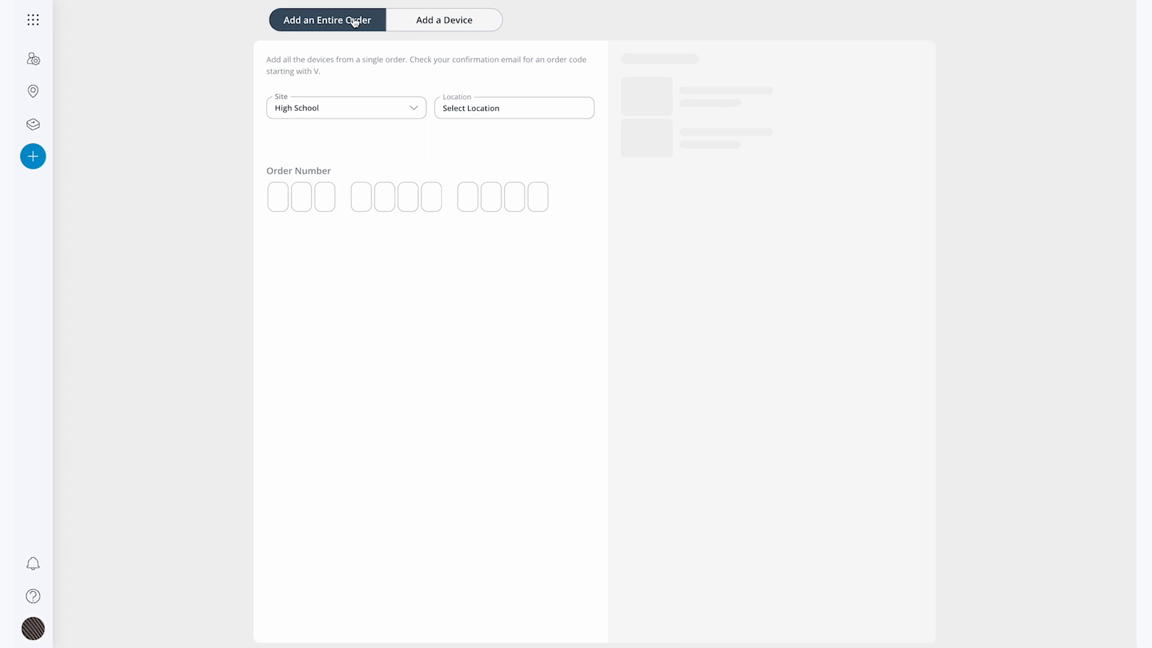
pyautogui.click(35, 22)
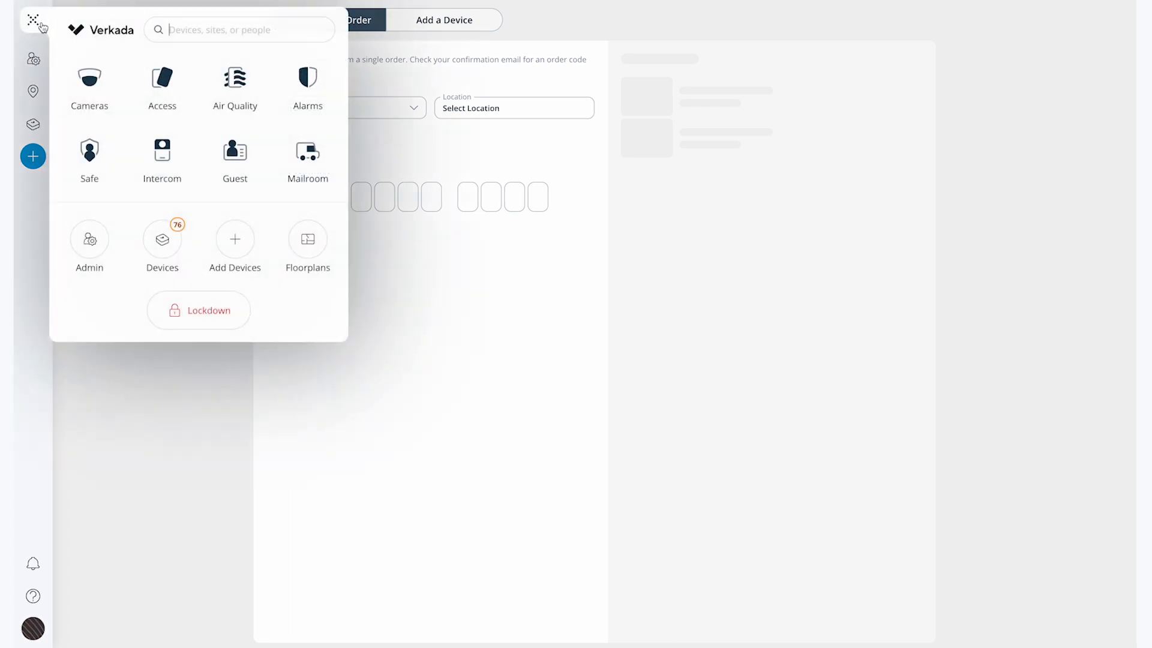
pyautogui.click(96, 77)
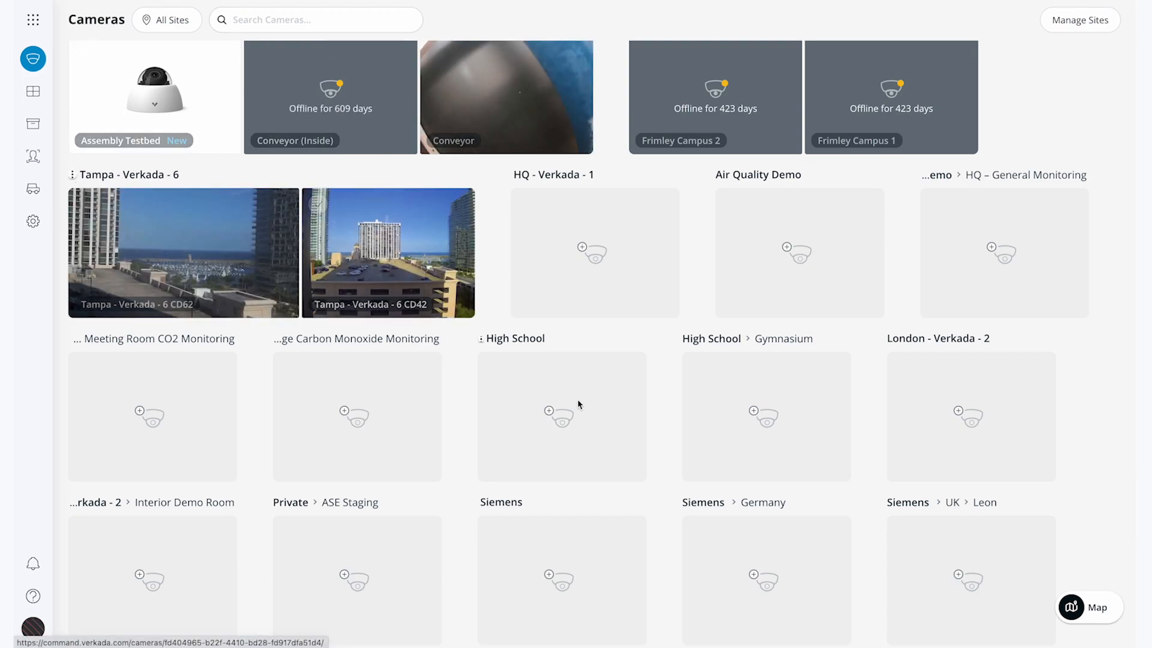
pyautogui.click(555, 413)
# - Move the Tampa - Verkada - 6 CD42 camera into High School
pyautogui.click(574, 431)
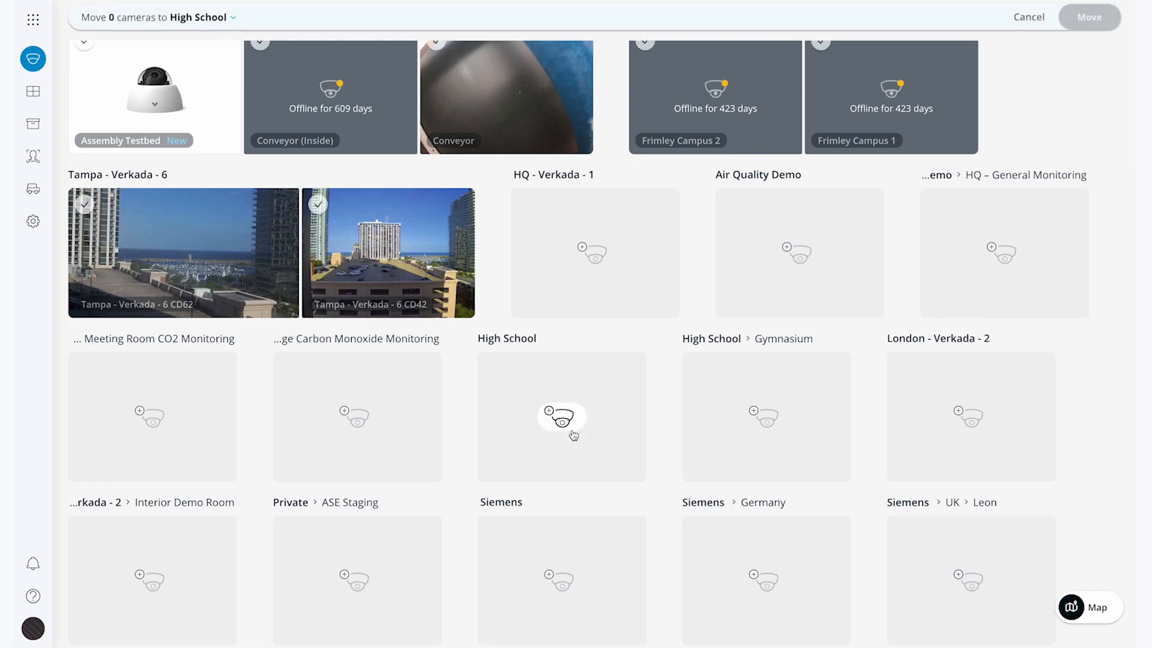
pyautogui.click(319, 204)
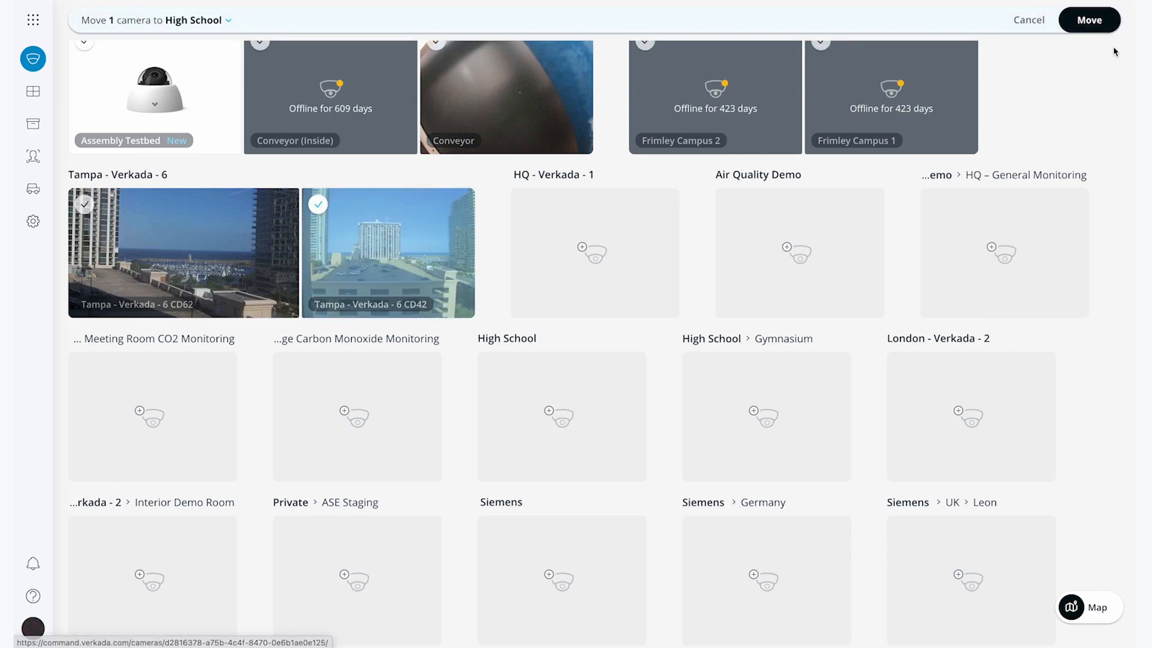
pyautogui.click(1091, 24)
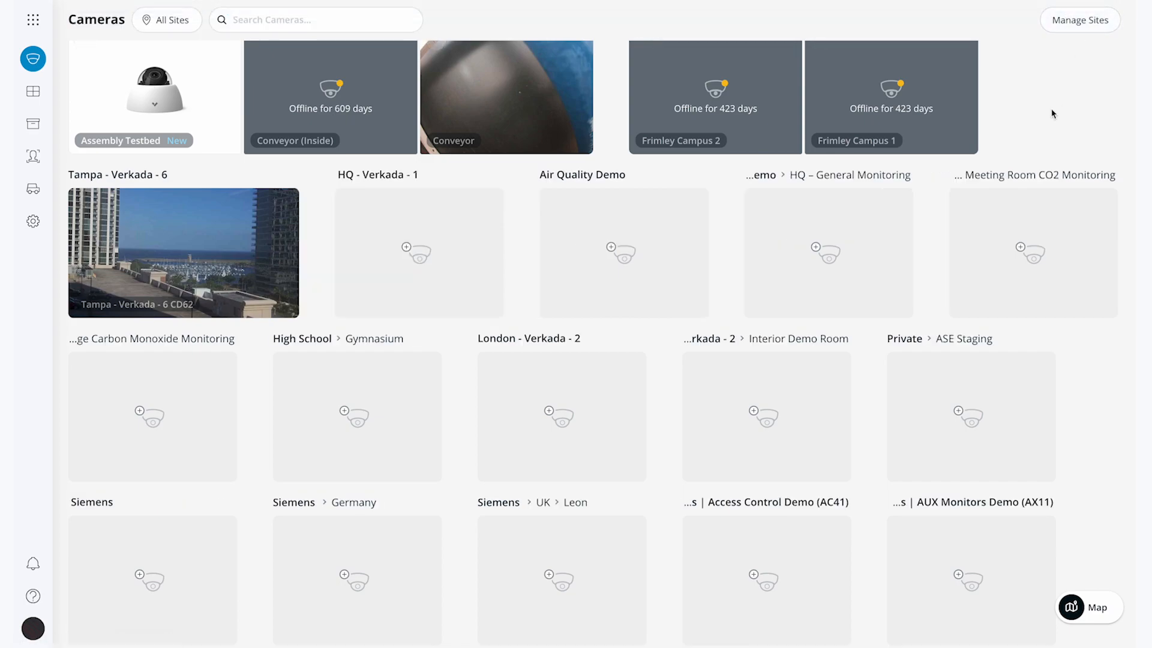
# - Filter the camera grid to High School to confirm the move, then return to Manage Sites
pyautogui.scroll(1, 716, 319)
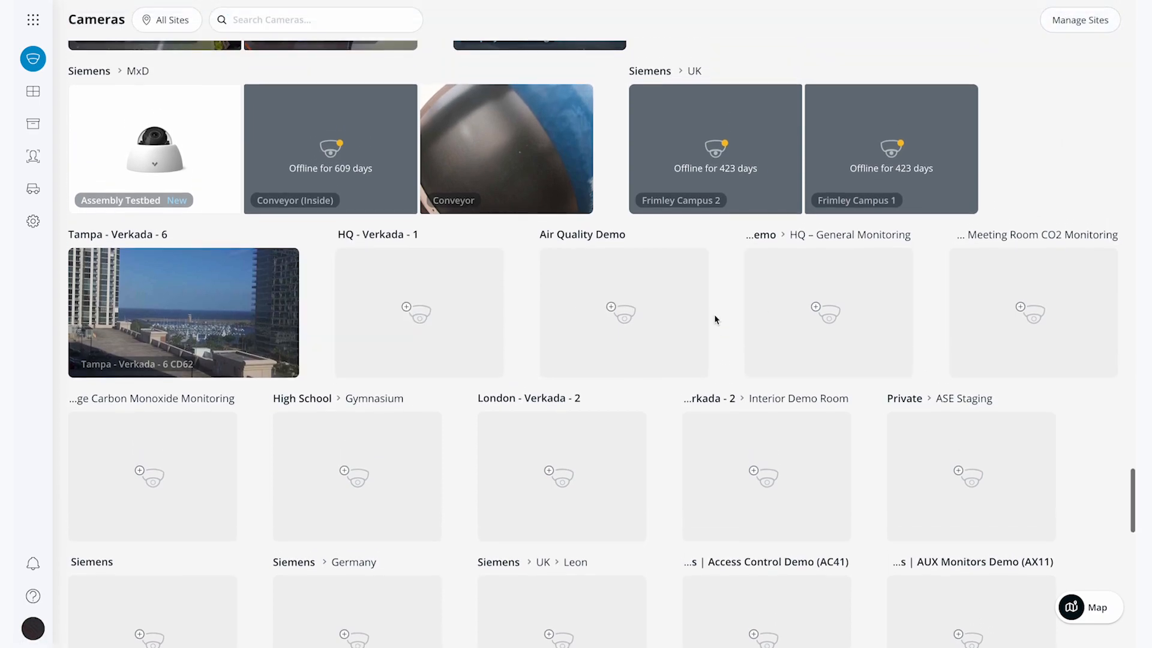
pyautogui.scroll(4, 716, 319)
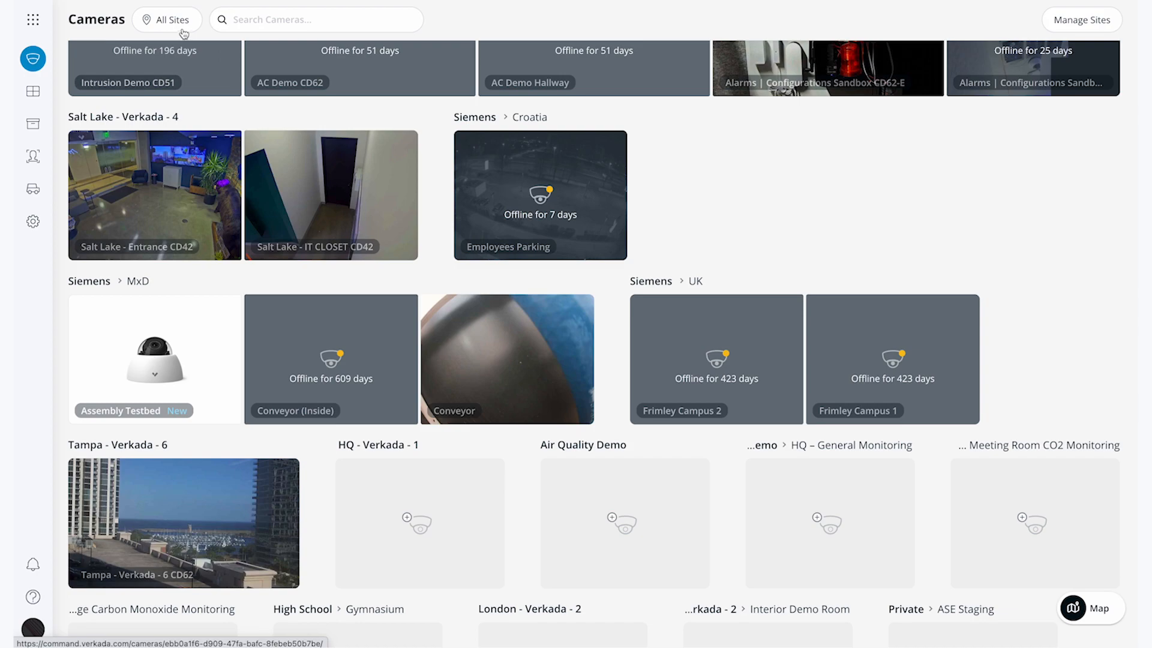
pyautogui.click(183, 30)
pyautogui.scroll(-10, 171, 369)
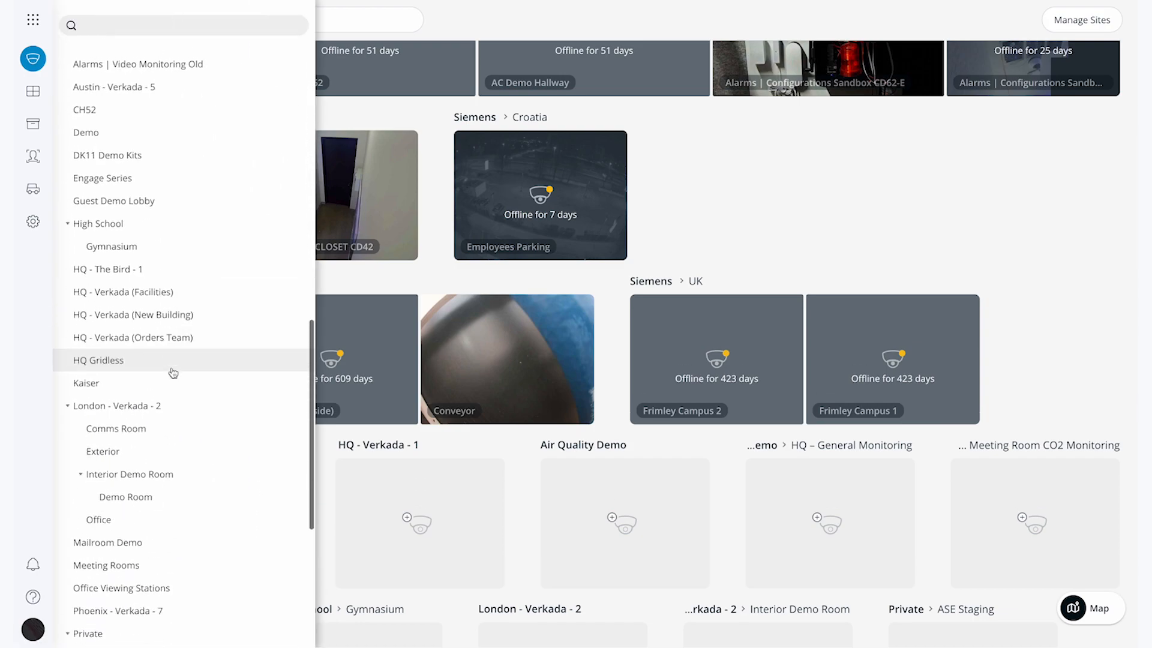
pyautogui.scroll(-3, 173, 373)
pyautogui.scroll(3, 171, 376)
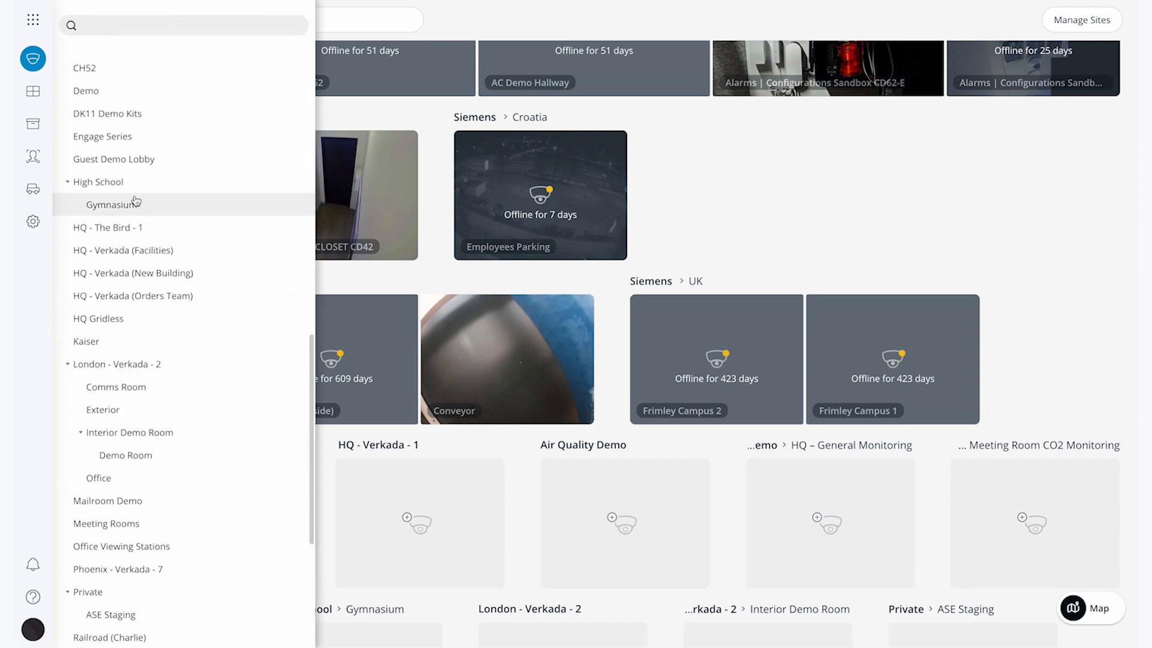
pyautogui.click(120, 183)
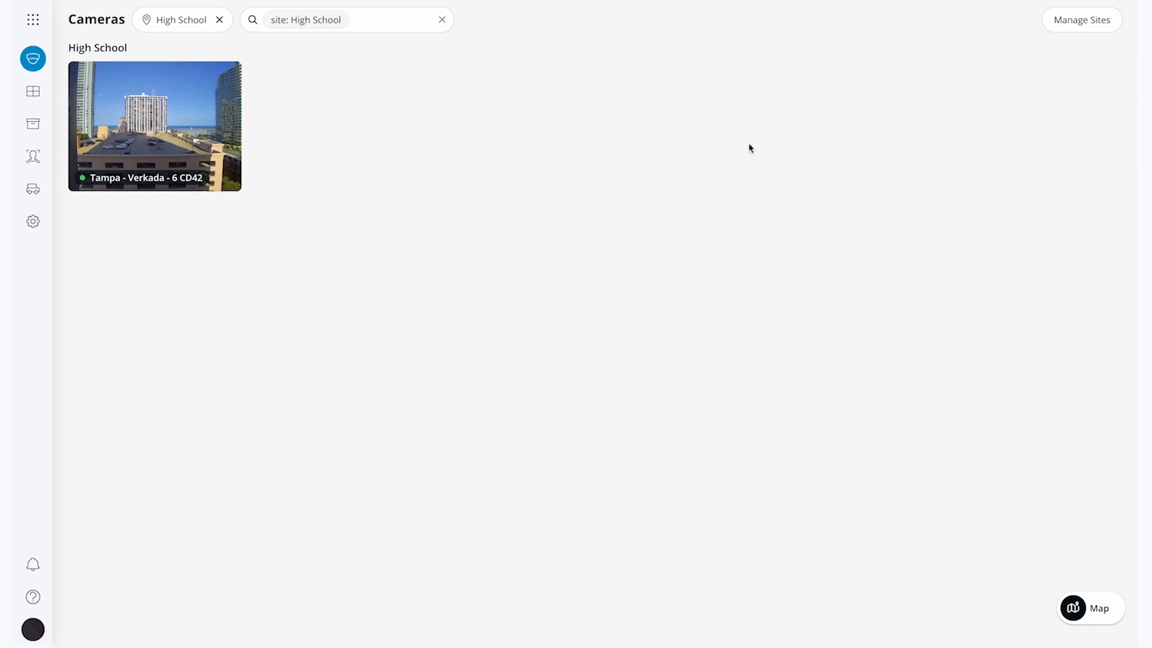
pyautogui.click(1083, 23)
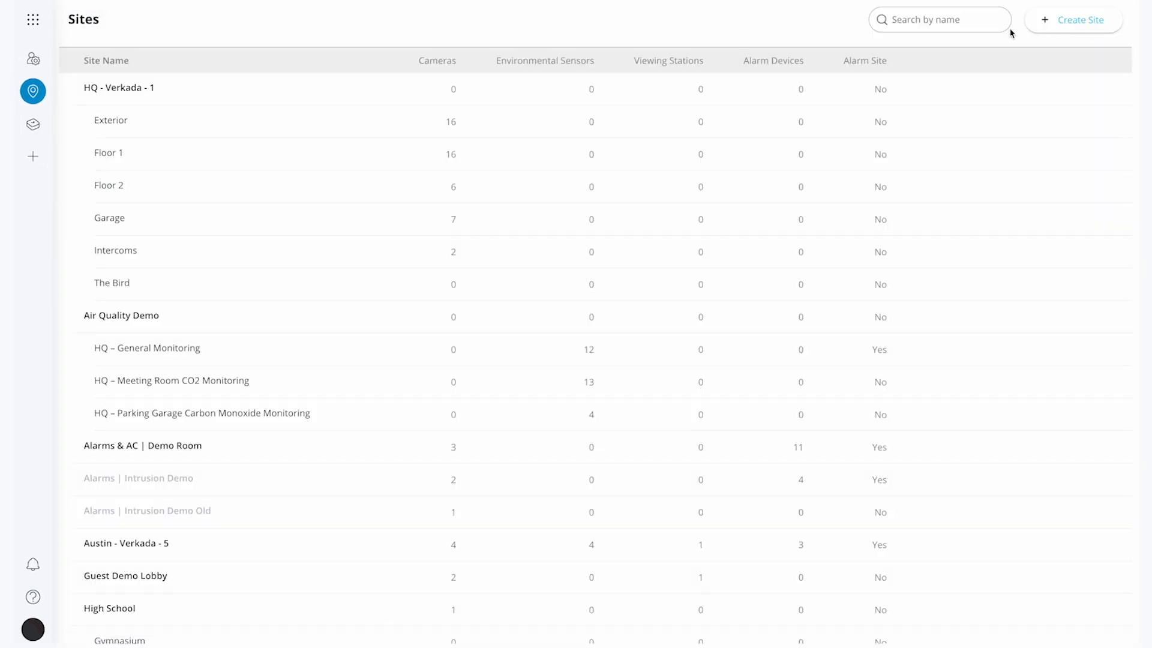
# - Search the sites list for 'high', then change the search to 'gym'
pyautogui.click(960, 19)
pyautogui.write('high')
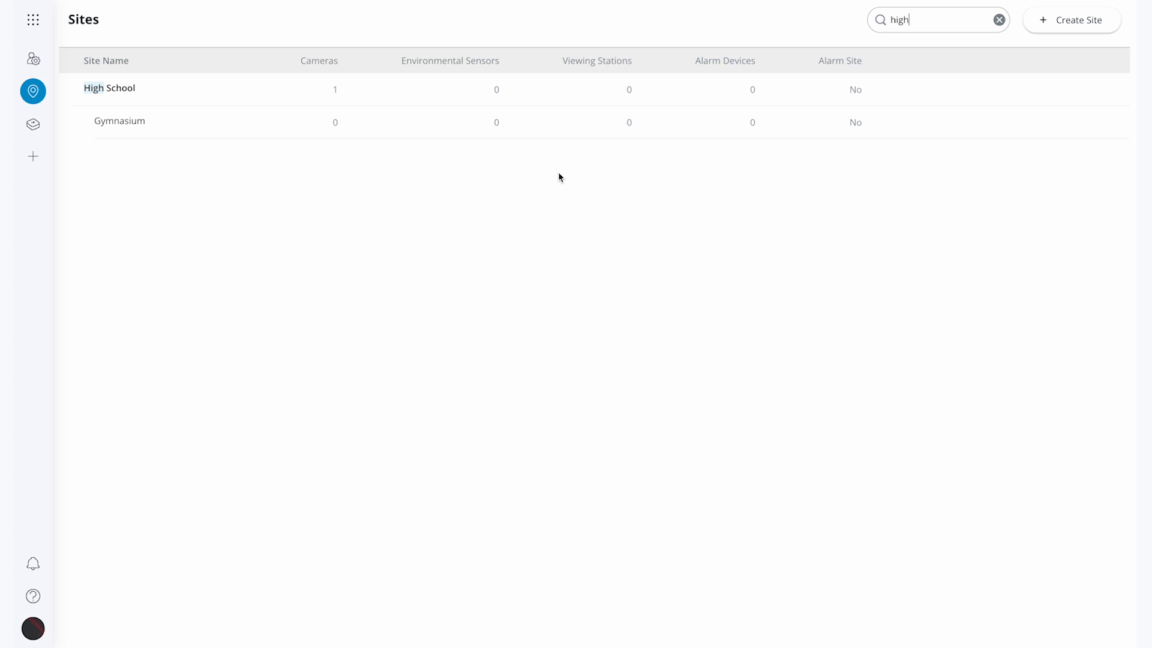
pyautogui.doubleClick(922, 20)
pyautogui.write('gym')
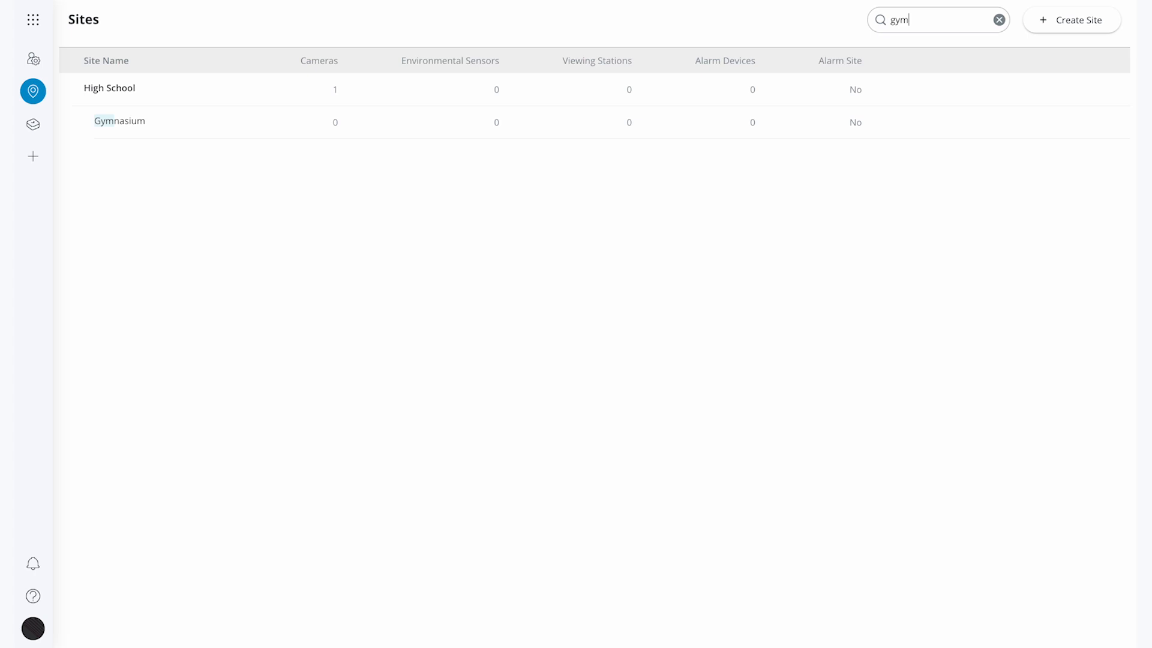